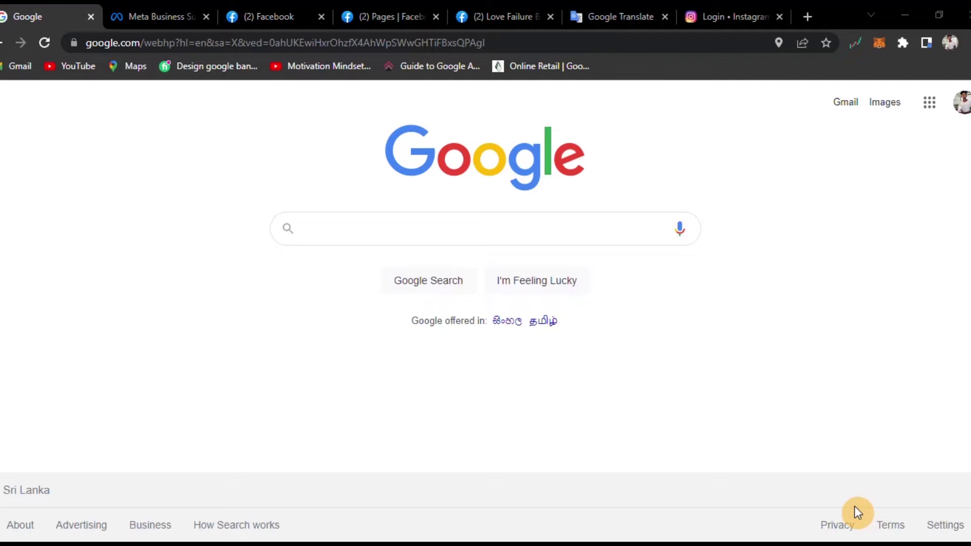
Step: Search Google for 'meta business suite' and open the Meta Business Suite overview in a new tab
left_click(406, 242)
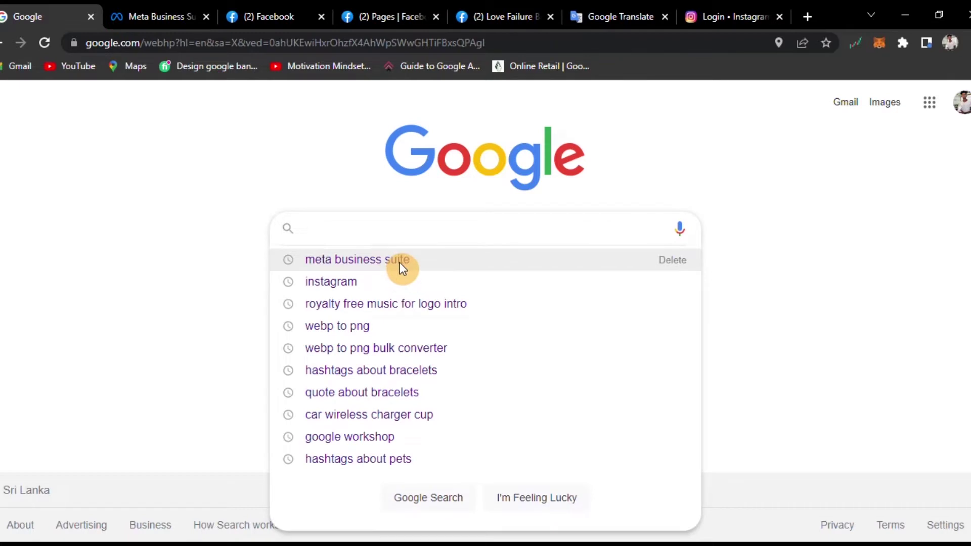
left_click(400, 263)
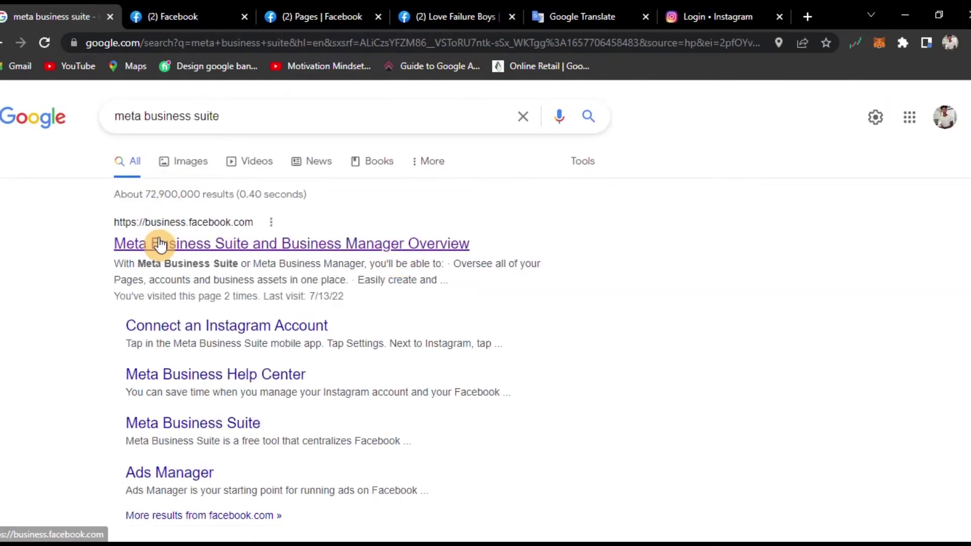
right_click(159, 239)
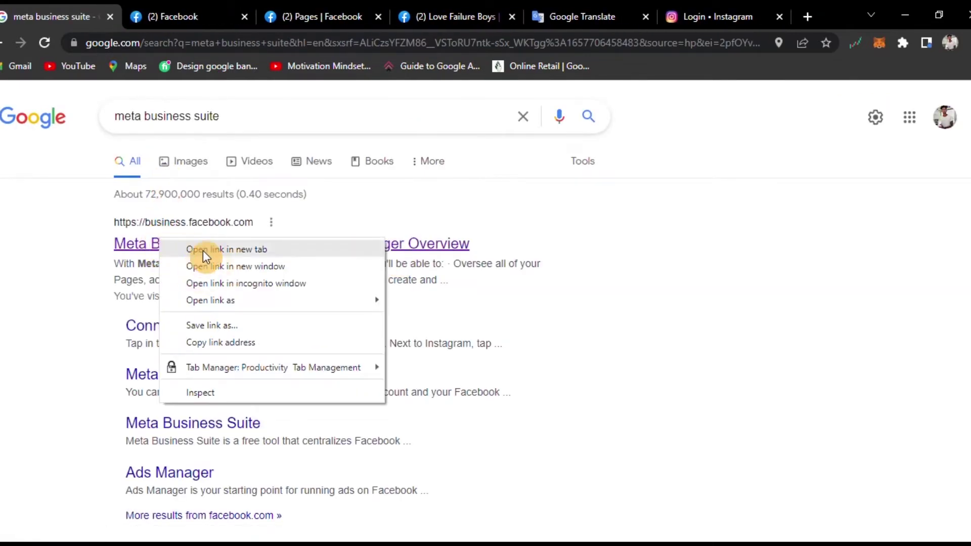
left_click(203, 251)
key("ctrl+Tab")
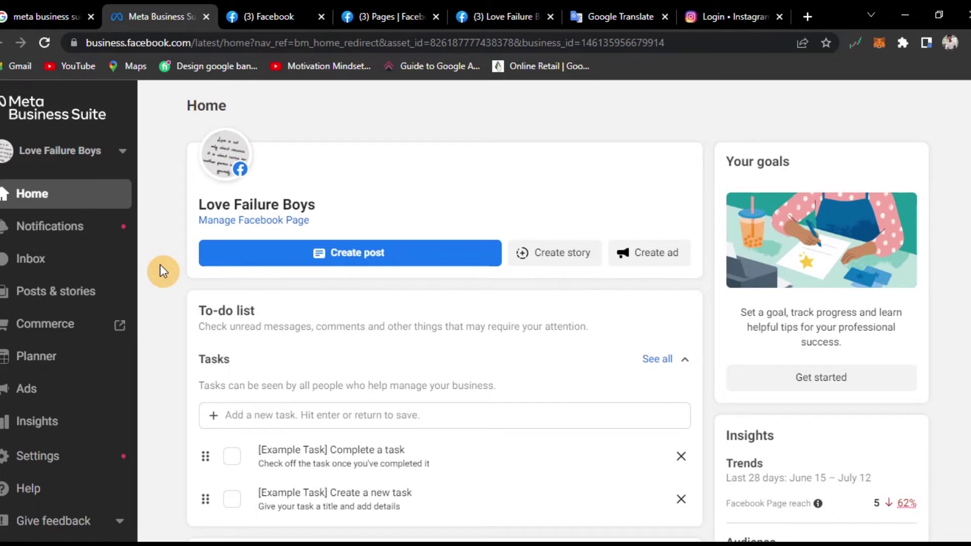
scroll(152, 362, "down", 5)
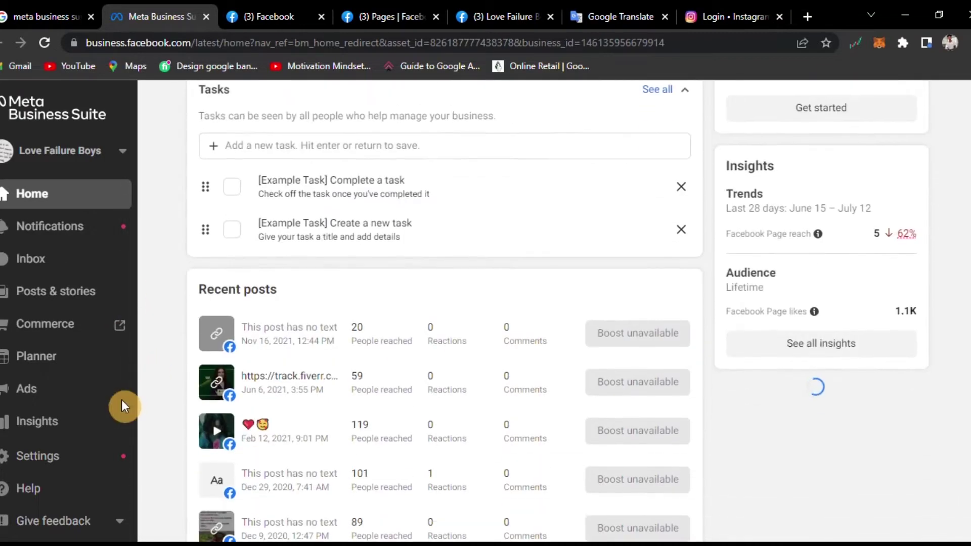
scroll(81, 430, "down", 2)
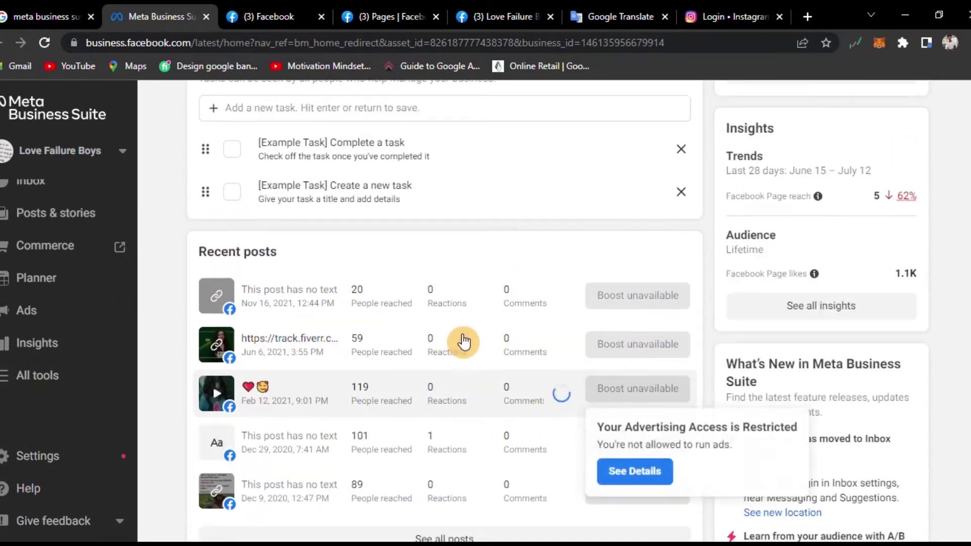
scroll(354, 340, "up", 6)
scroll(60, 324, "up", 2)
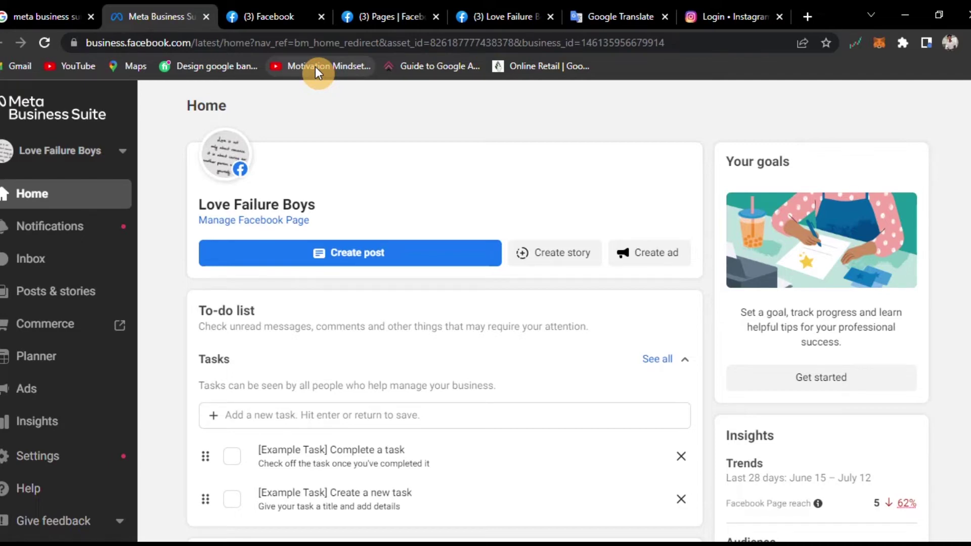
Step: Open Facebook's Pages list in a new tab and browse managed Pages like Love Failure Boys and LaviDlion Shop
left_click(305, 5)
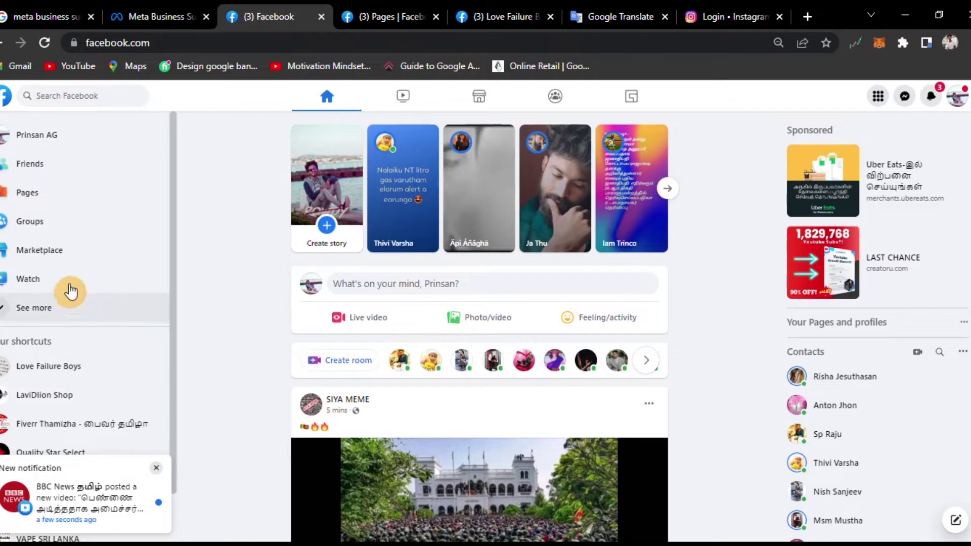
right_click(45, 201)
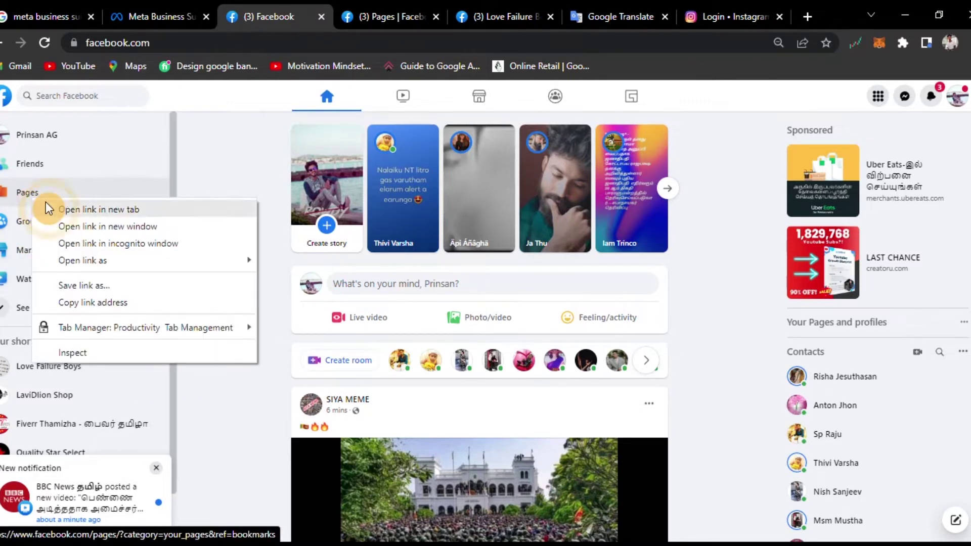
left_click(46, 205)
key("ctrl+Tab")
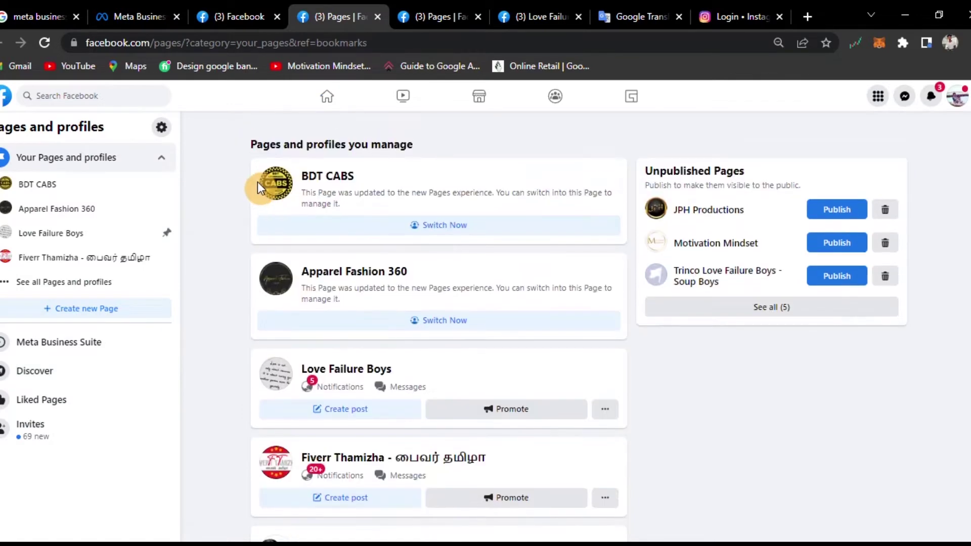
scroll(257, 181, "down", 1)
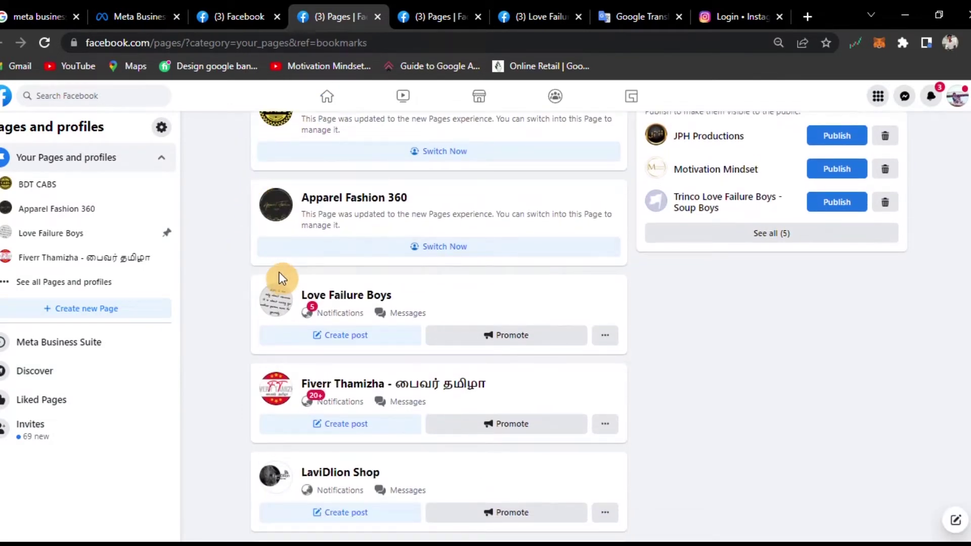
scroll(281, 284, "down", 6)
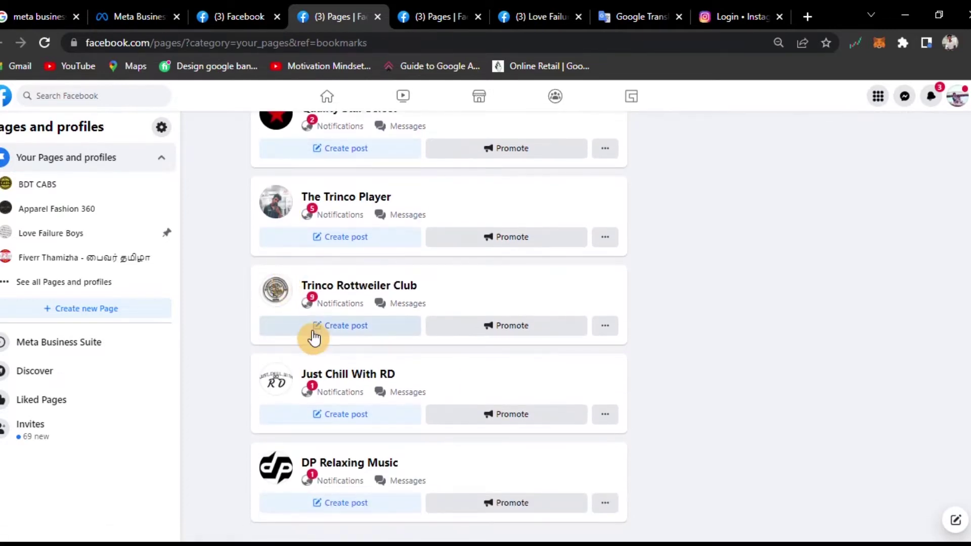
scroll(324, 418, "up", 2)
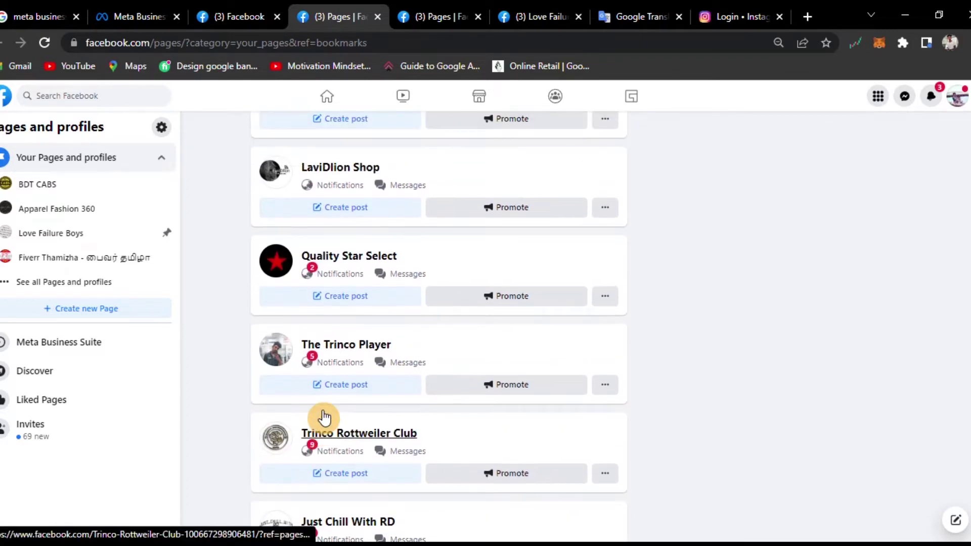
scroll(327, 407, "up", 3)
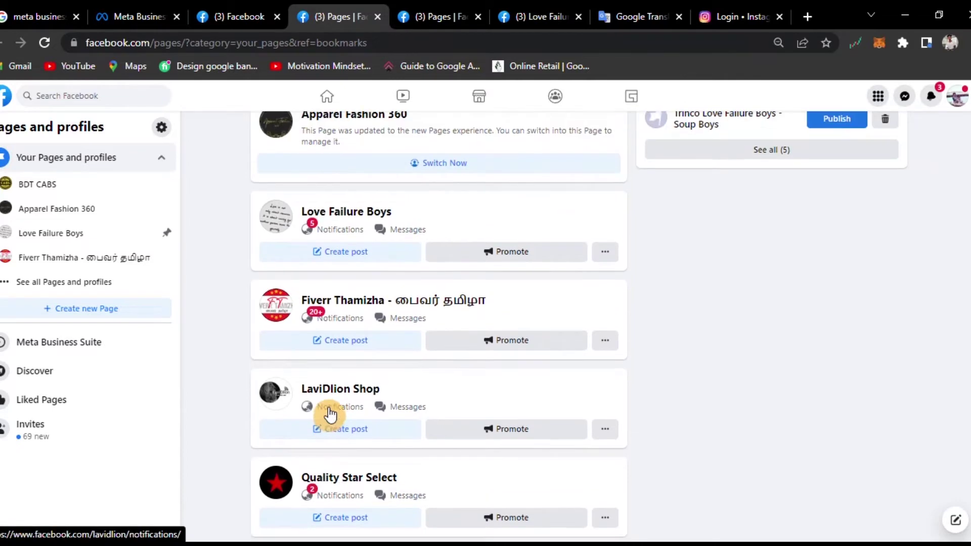
scroll(338, 399, "up", 1)
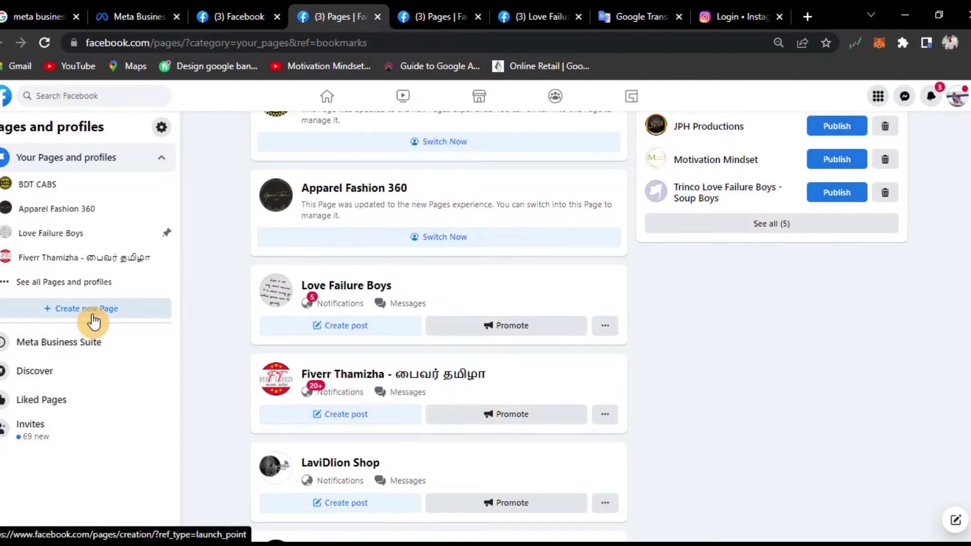
scroll(475, 323, "up", 2)
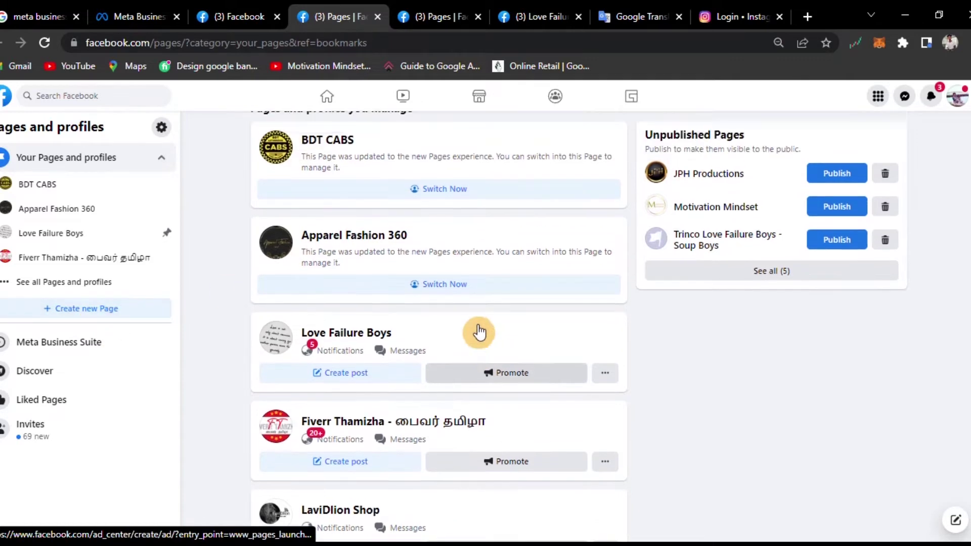
scroll(420, 243, "down", 3)
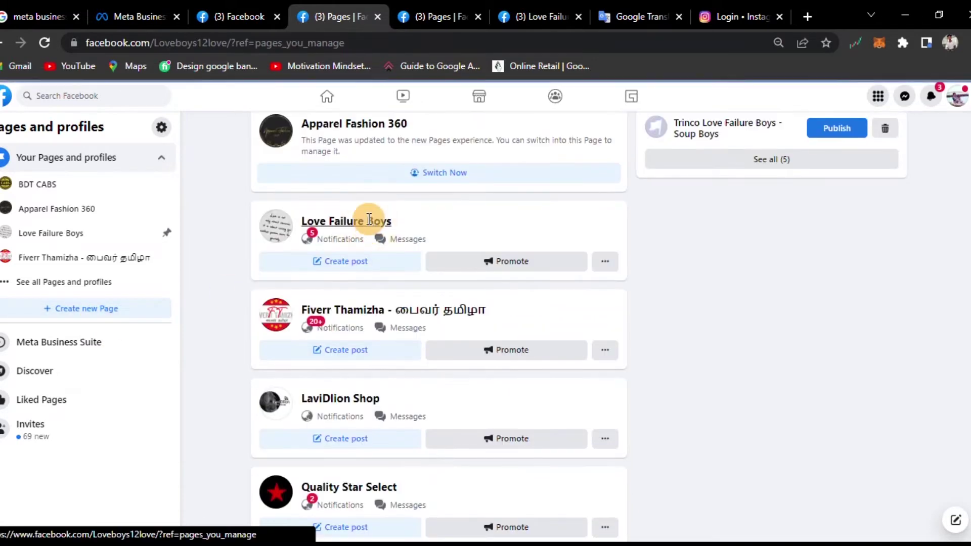
Step: Open the Love Failure Boys Page's Manage Page view
left_click(369, 219)
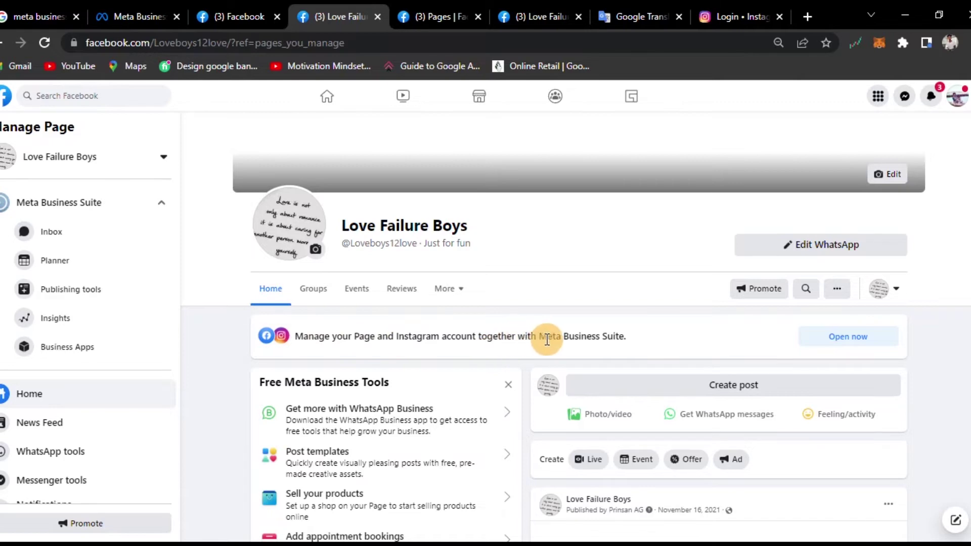
left_click(40, 17)
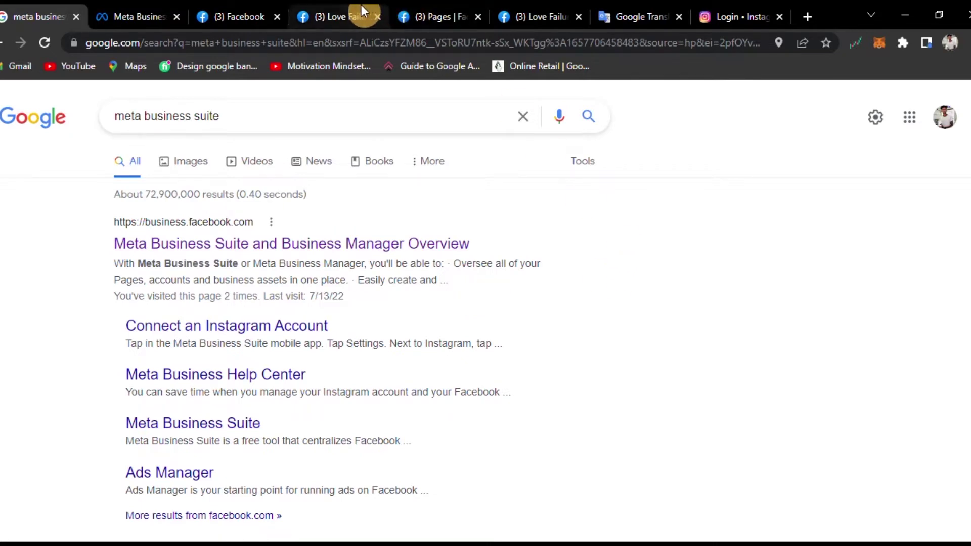
left_click(320, 9)
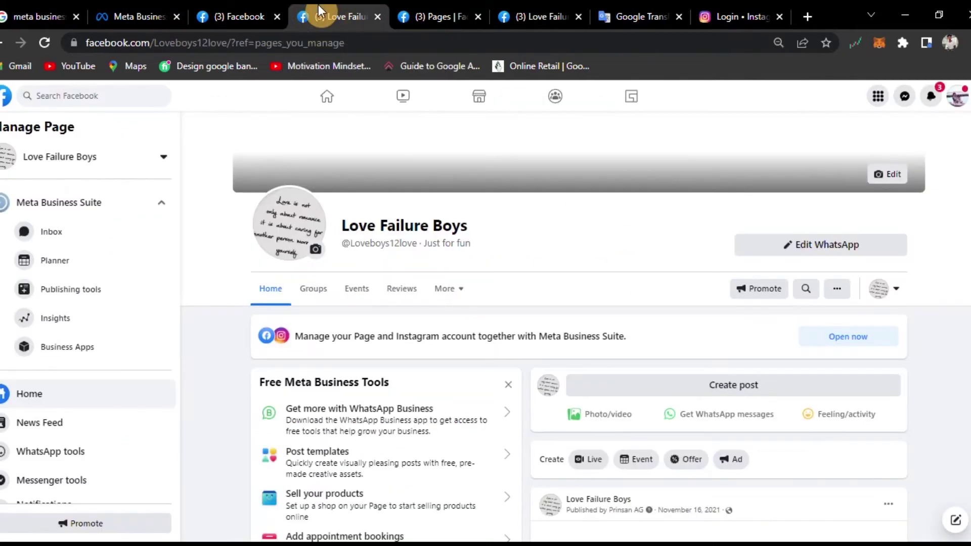
Step: Open the Page's Meta Business Suite banner link in a new tab, then return to the Page
right_click(861, 340)
left_click(864, 344)
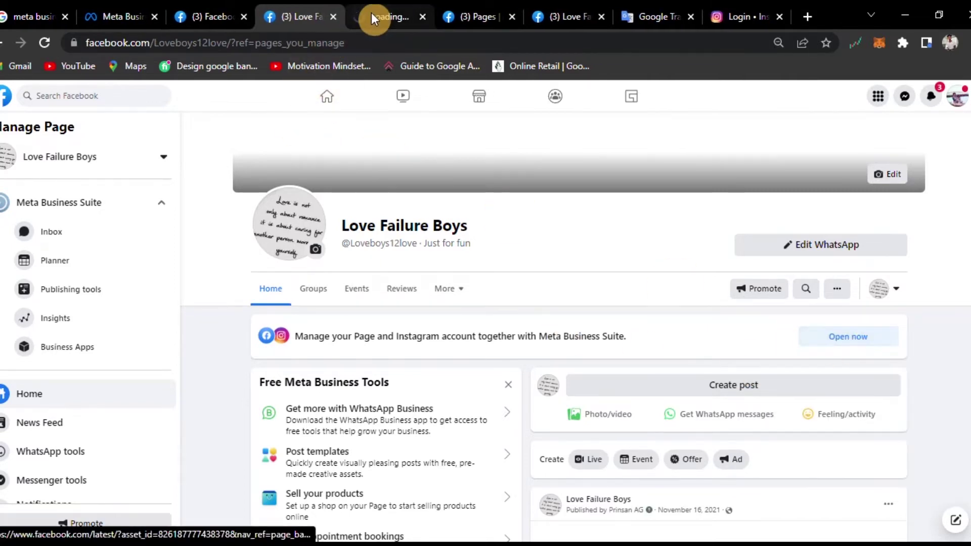
left_click(372, 16)
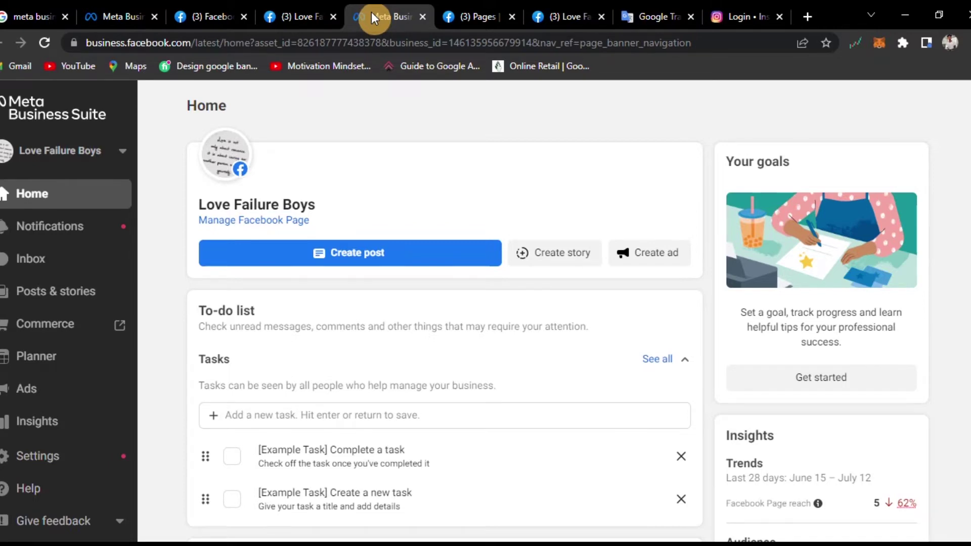
left_click(298, 17)
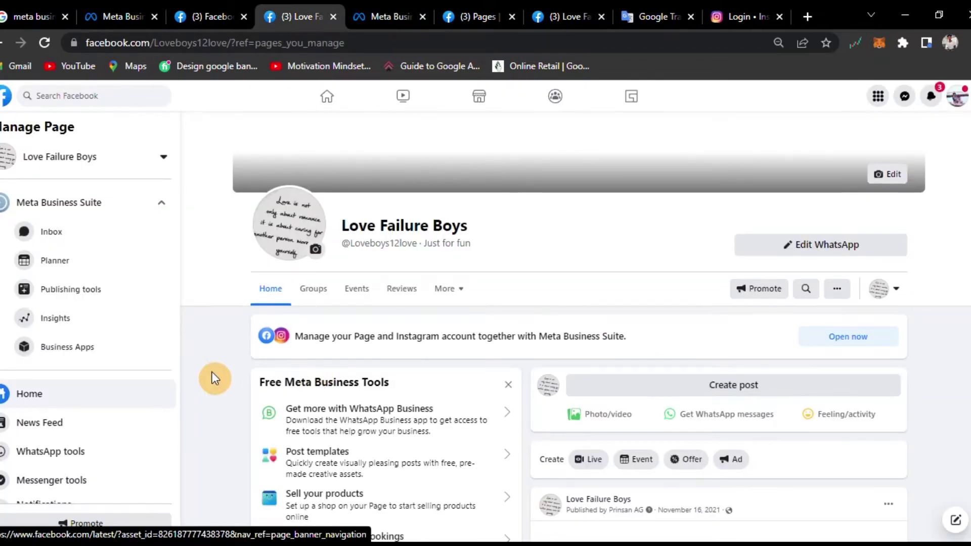
scroll(202, 379, "down", 1)
scroll(30, 430, "down", 3)
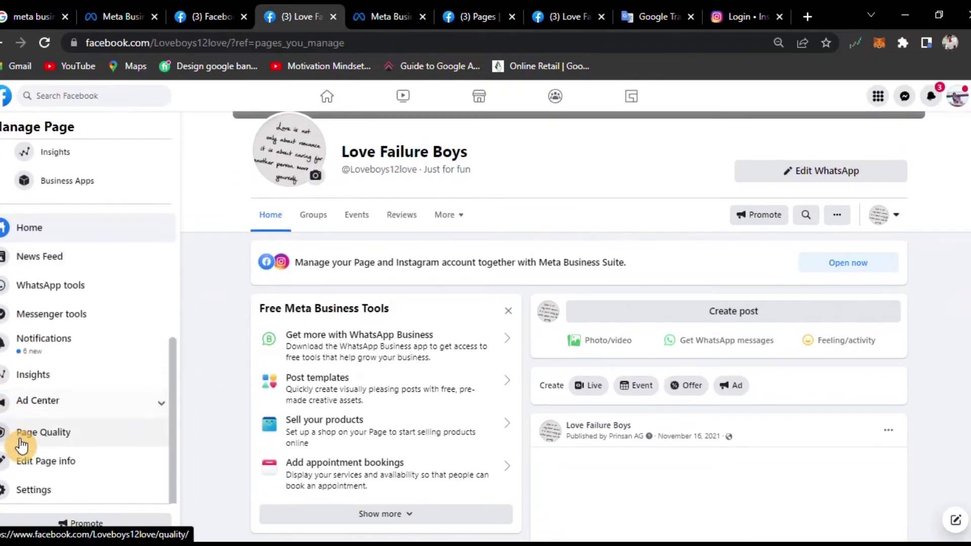
Step: Go to the Love Failure Boys Page's Instagram settings and choose Connect account
left_click(47, 495)
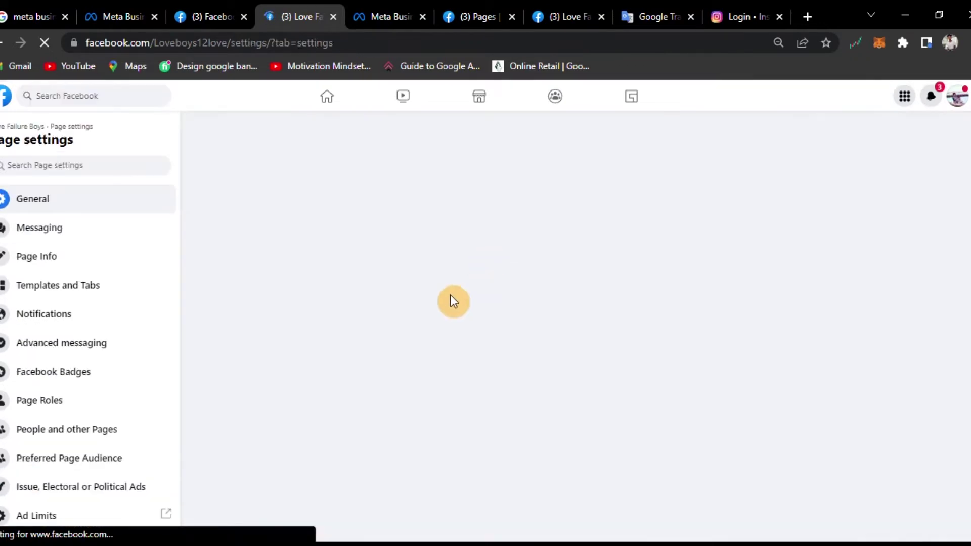
scroll(100, 223, "down", 4)
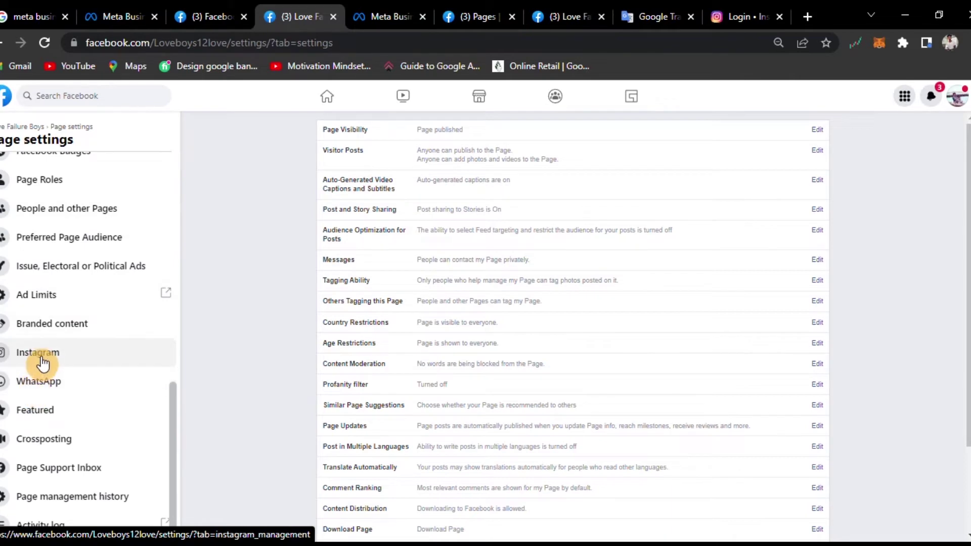
left_click(41, 357)
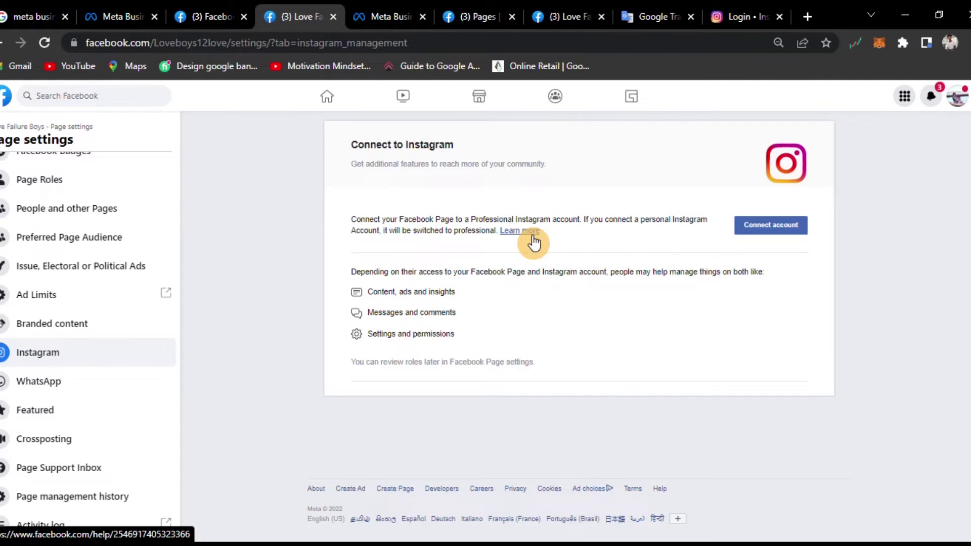
left_click(748, 228)
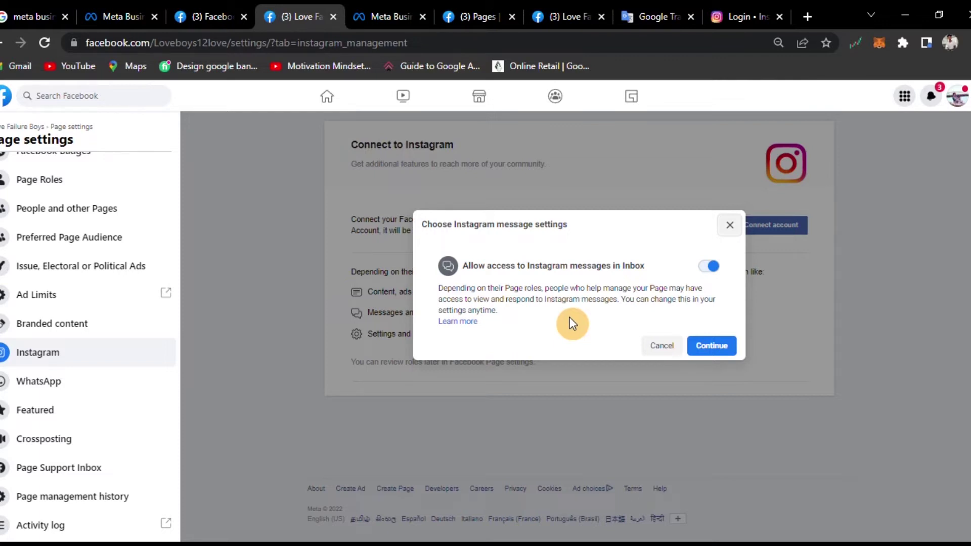
Step: Accept the message settings and sign in to Instagram as the already signed-in account
left_click(712, 346)
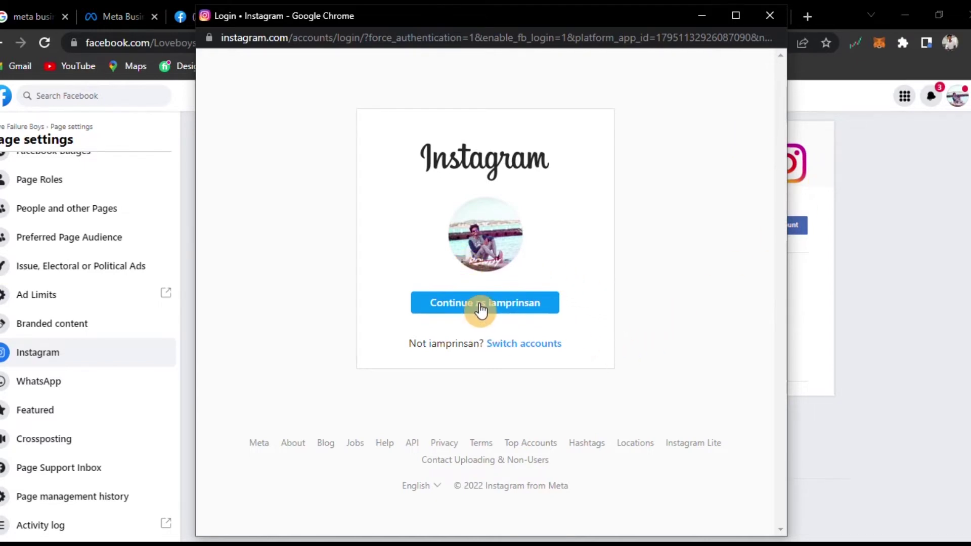
left_click(544, 345)
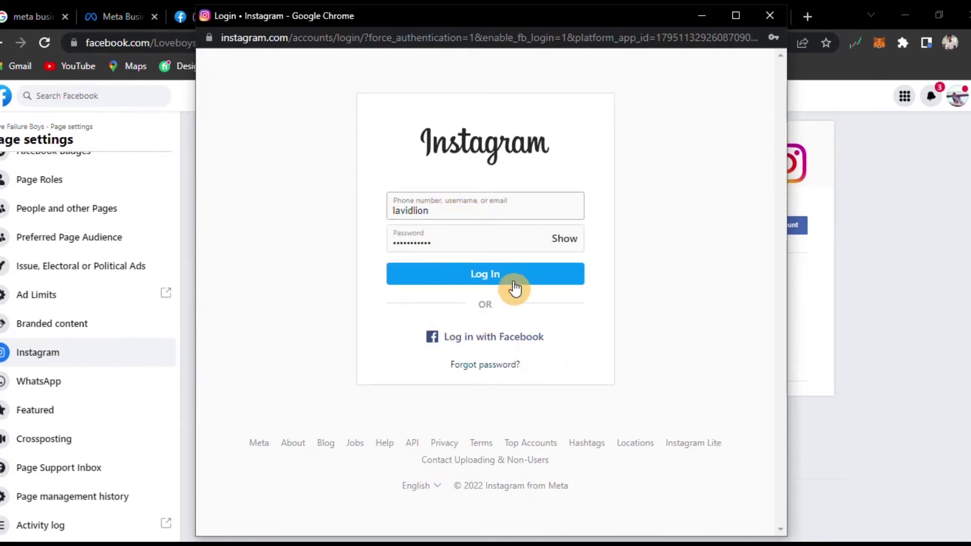
left_click(515, 346)
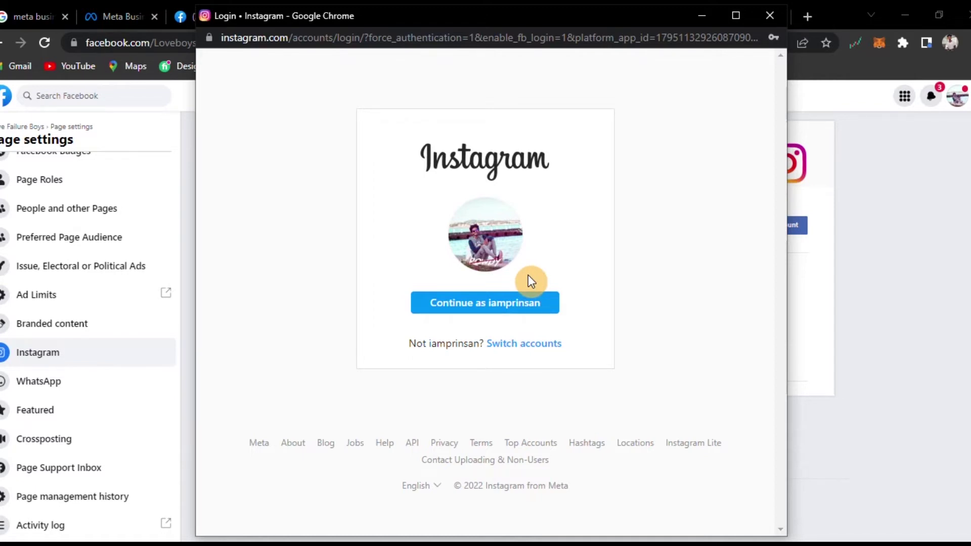
left_click(503, 296)
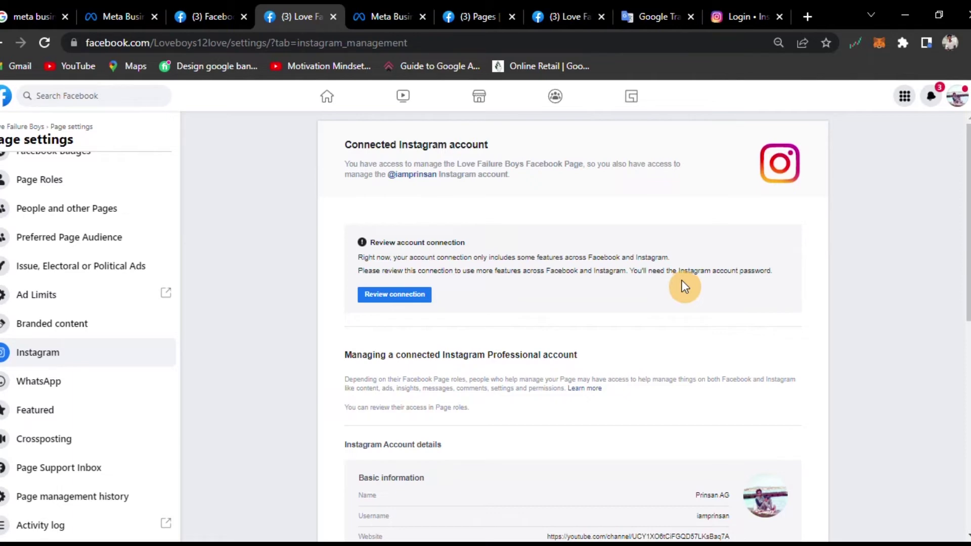
Step: Step through the Review connection pages, checking More about this connection, to the confirmation step
left_click(398, 298)
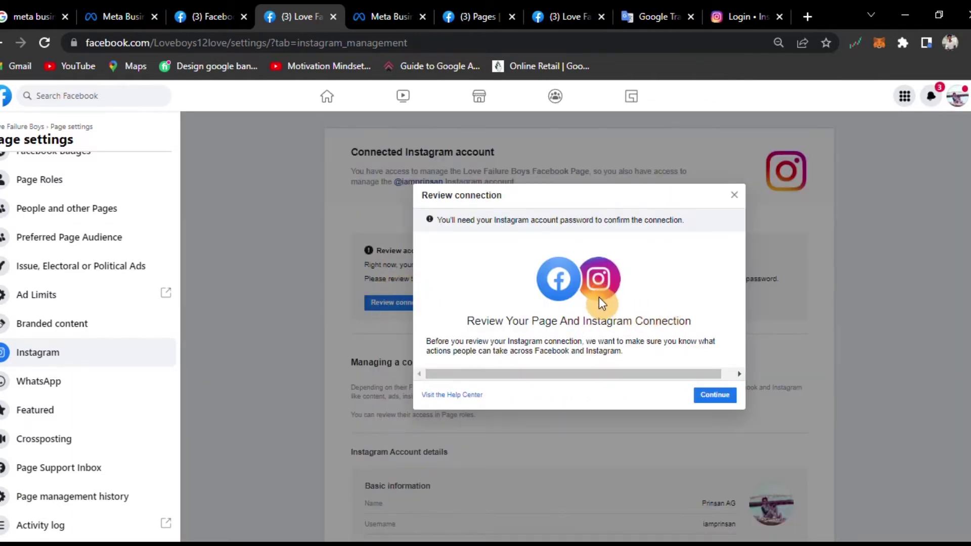
left_click(729, 397)
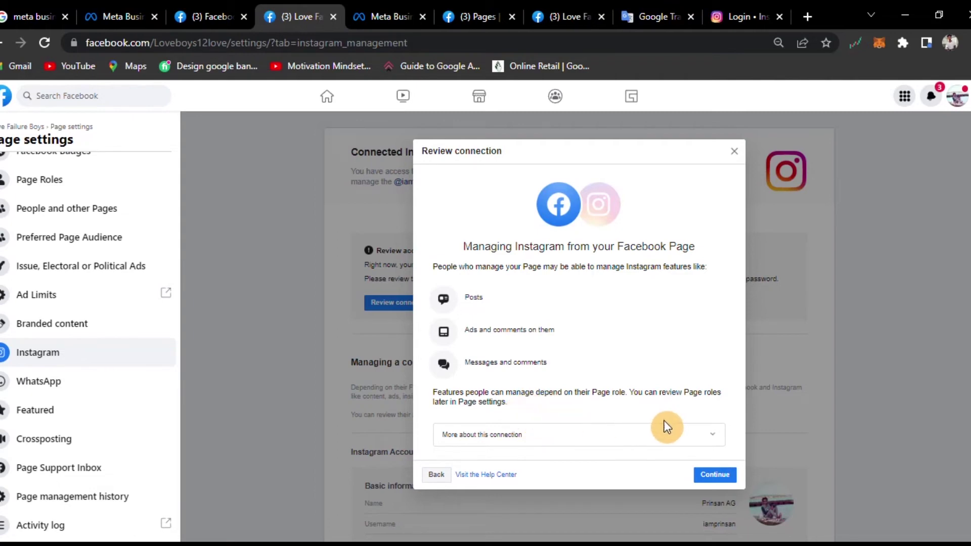
left_click(717, 475)
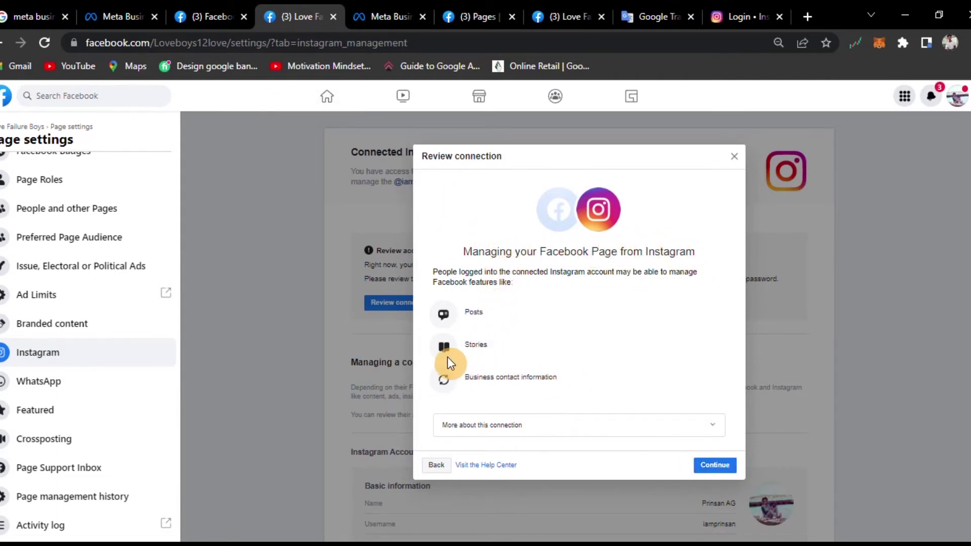
left_click(526, 433)
scroll(526, 433, "down", 2)
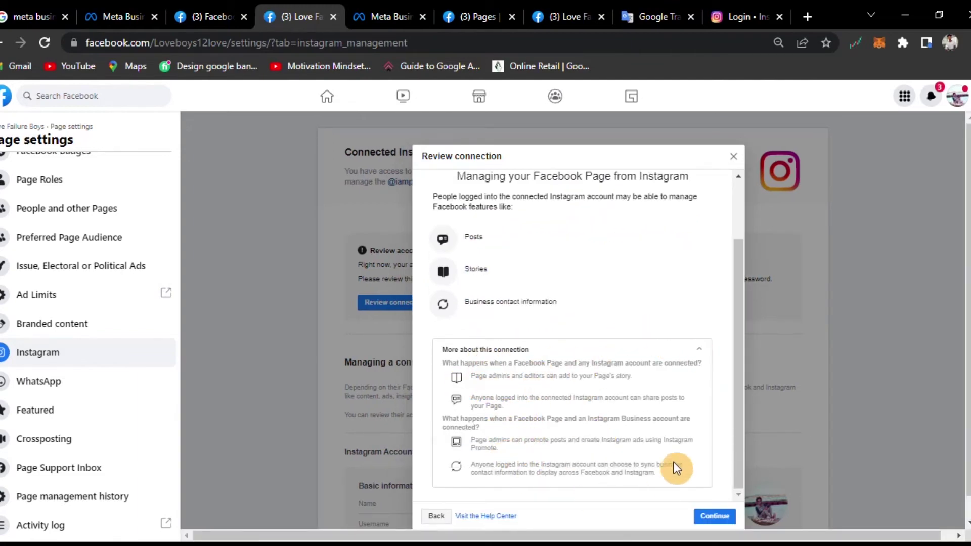
left_click(700, 353)
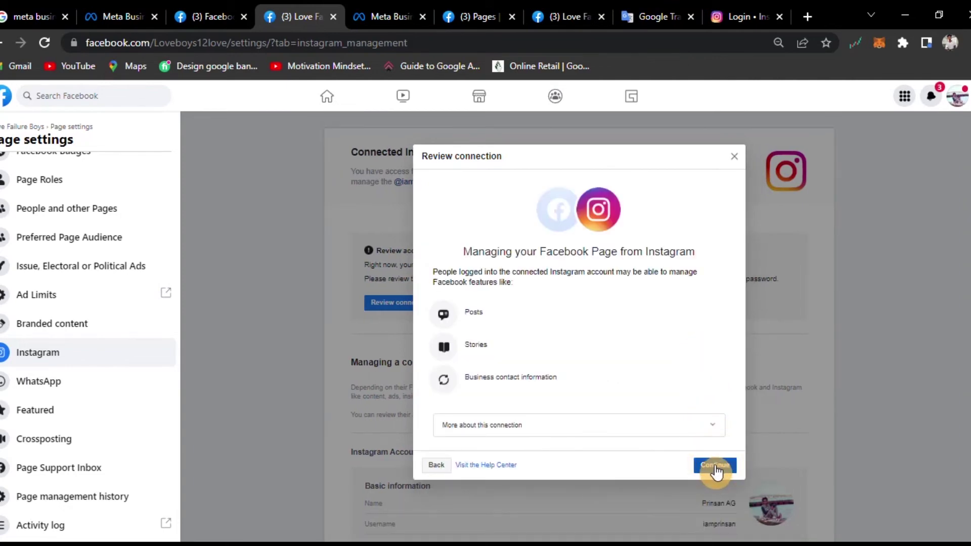
left_click(716, 468)
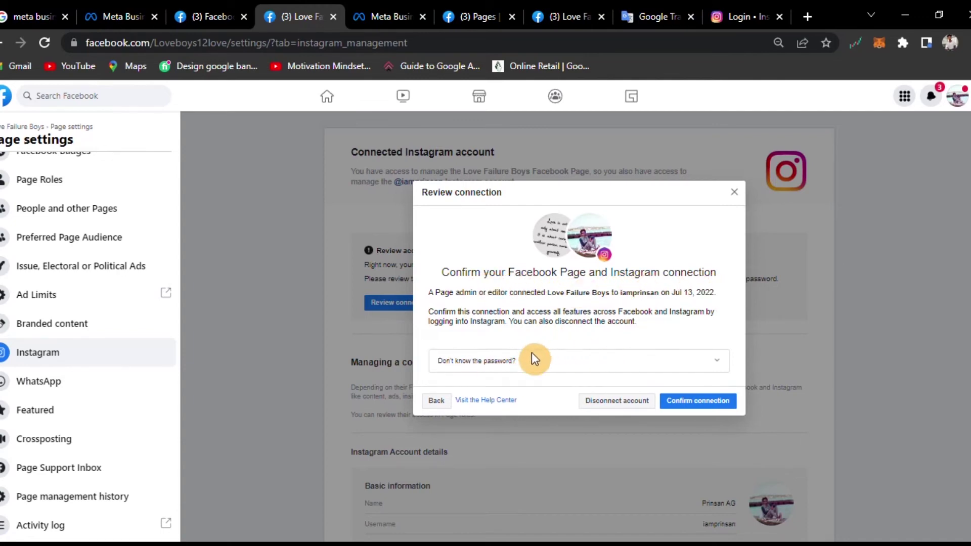
Step: Confirm the connection, re-authenticate with Instagram, and open the account quality issues behind the error
left_click(710, 399)
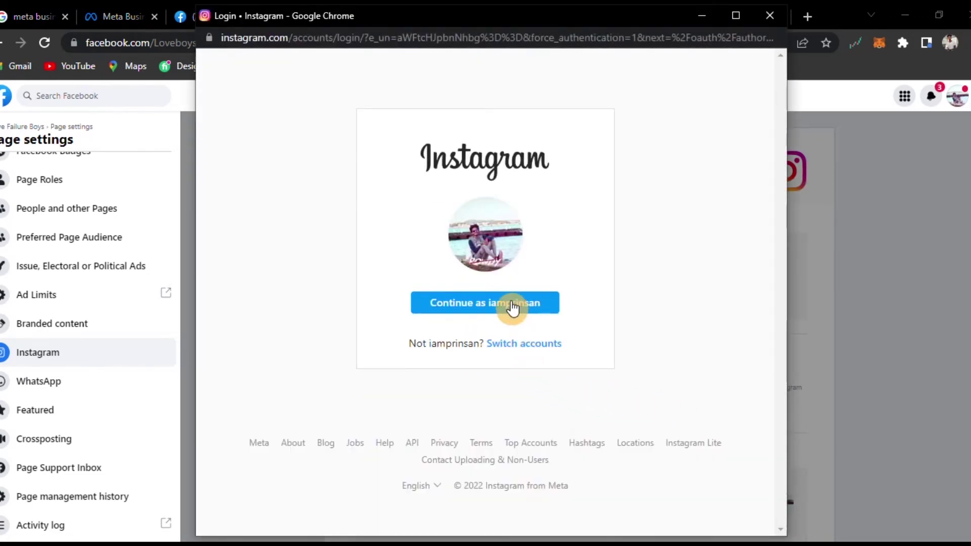
left_click(512, 306)
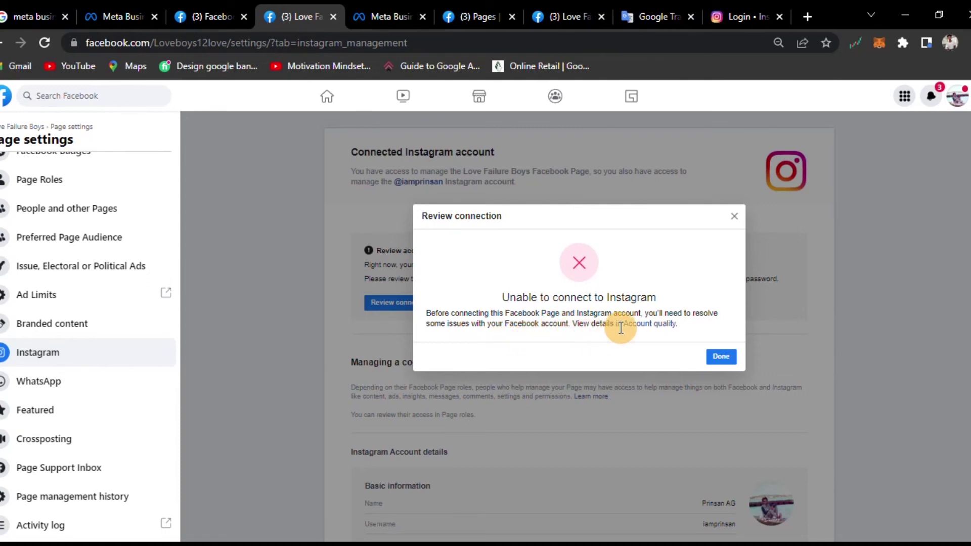
left_click(651, 325)
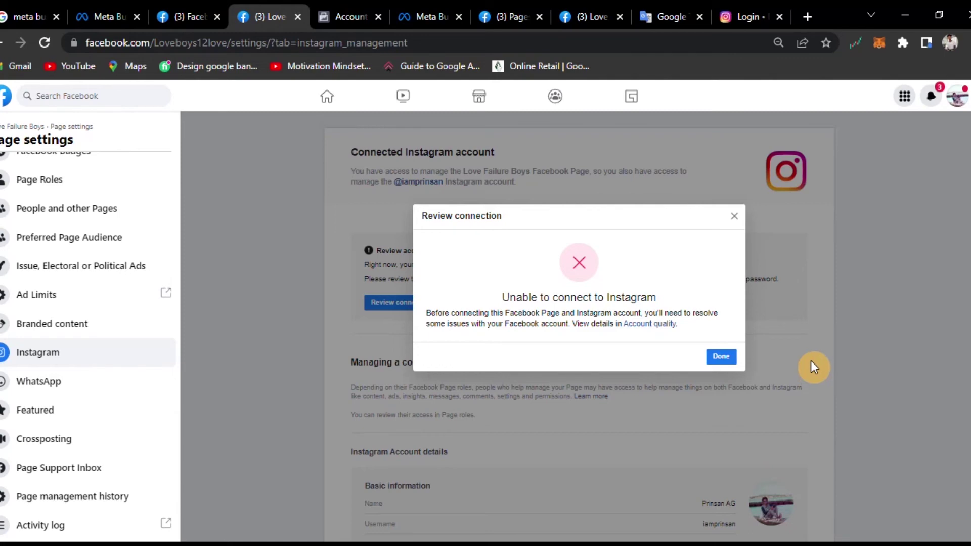
Step: Close the failed connection review dialog with Done
left_click(724, 358)
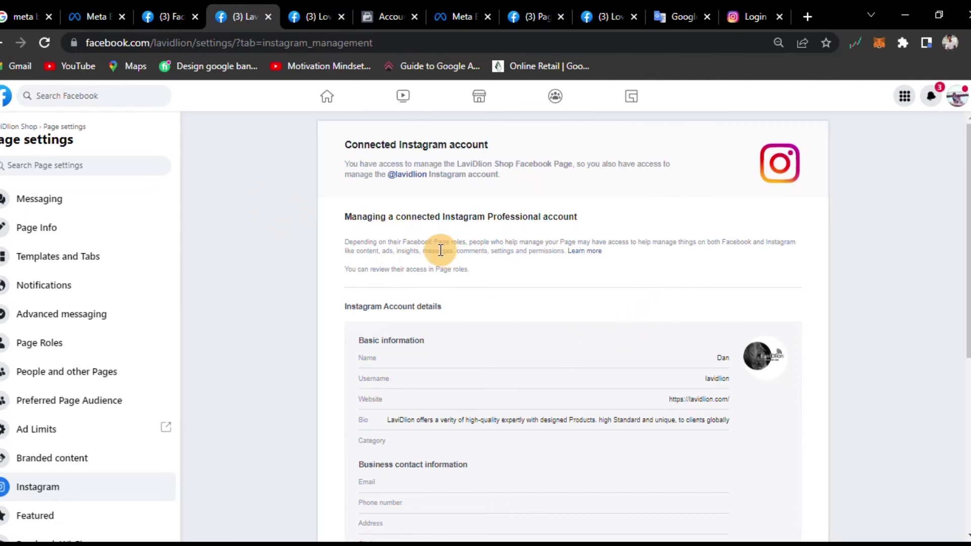
scroll(726, 415, "down", 4)
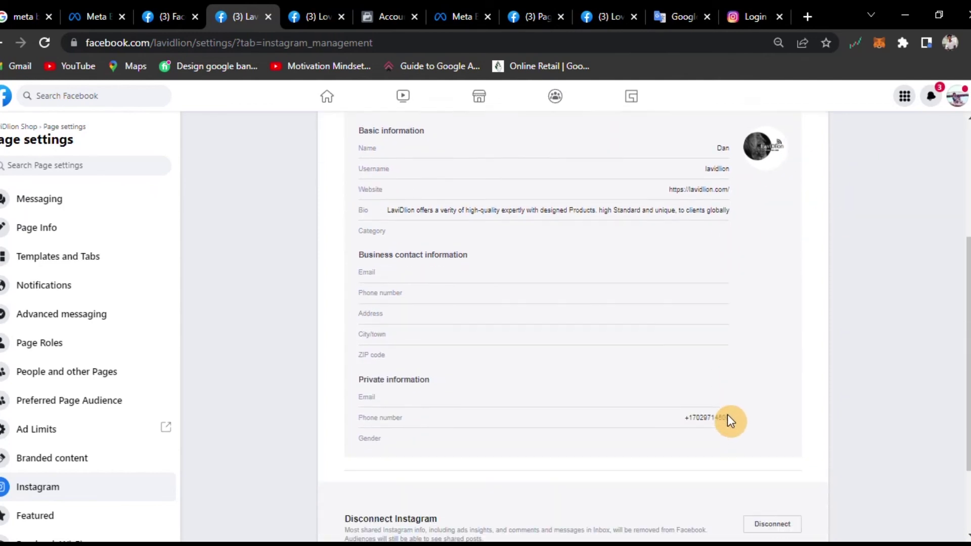
scroll(704, 396, "up", 4)
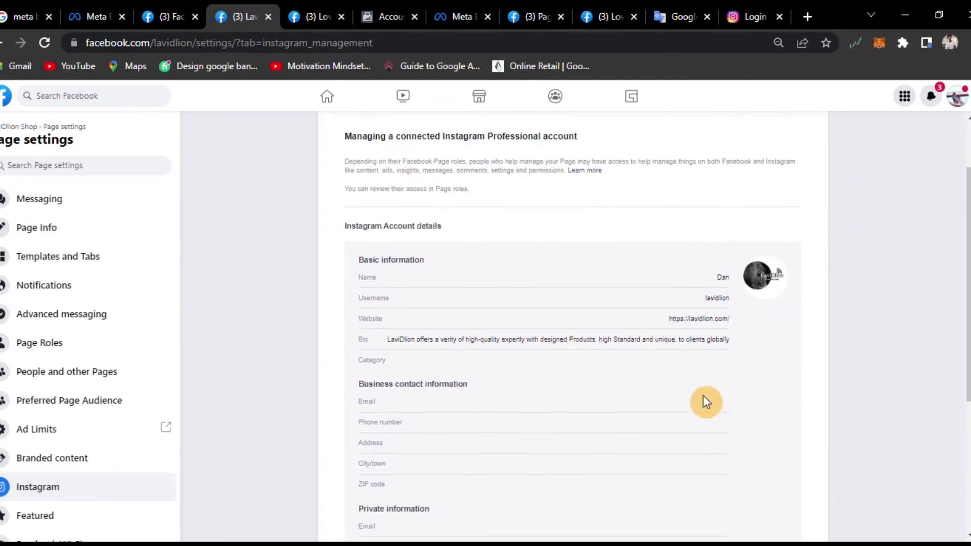
scroll(759, 366, "down", 5)
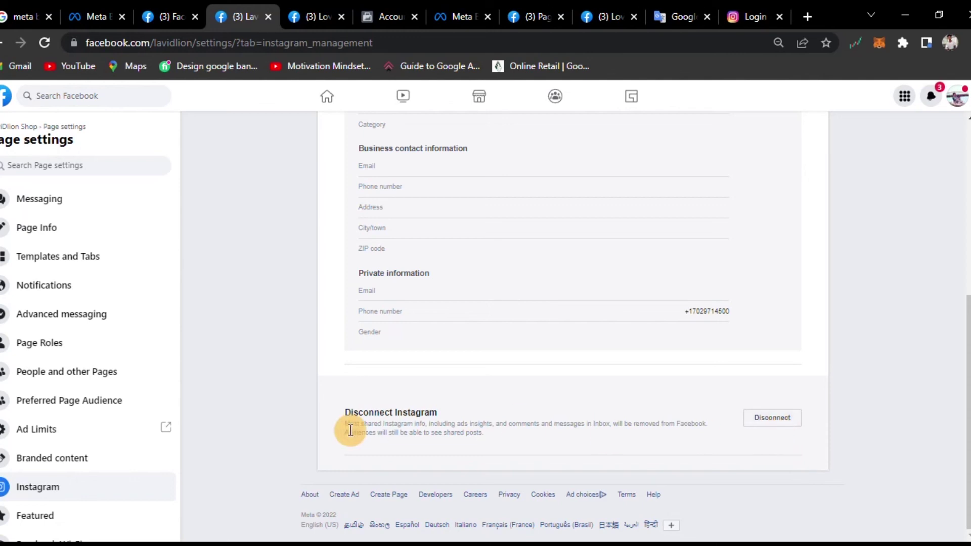
scroll(350, 431, "up", 4)
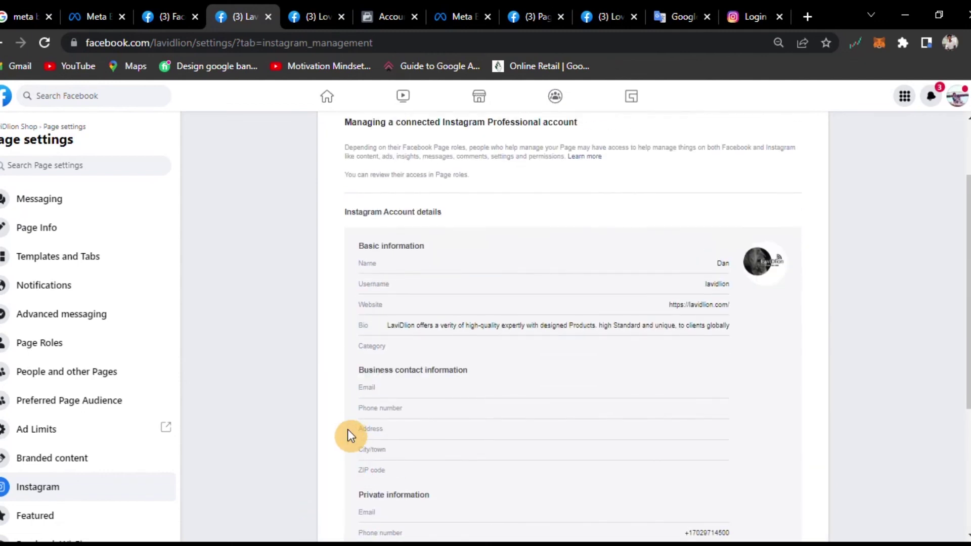
scroll(458, 420, "up", 2)
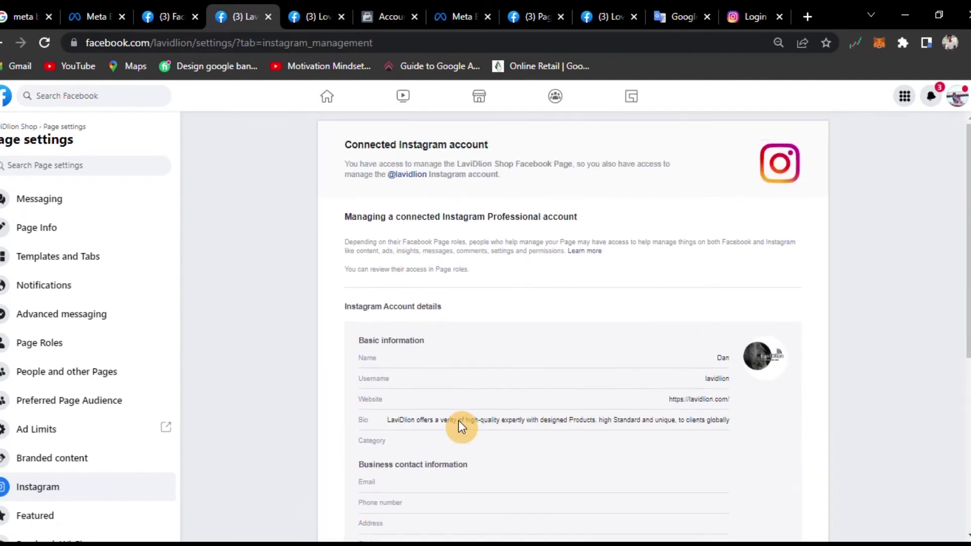